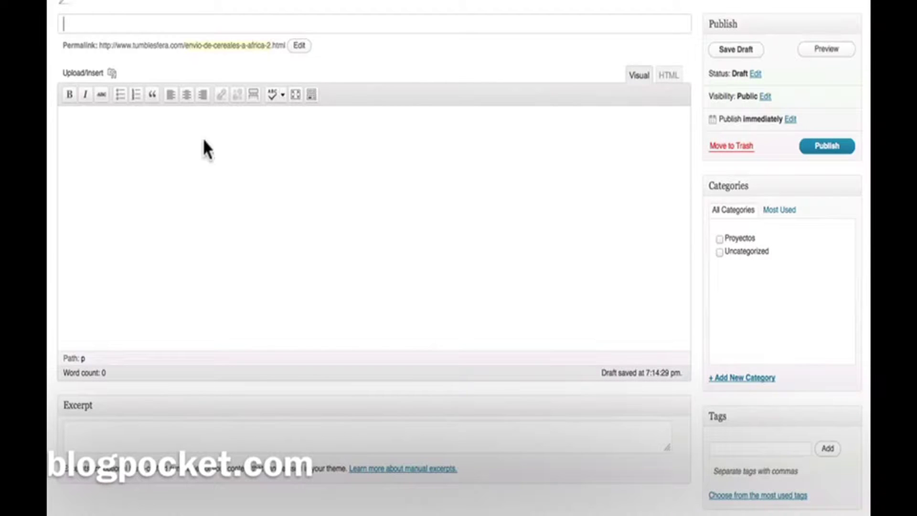
# Enter "Proyecto cereales" as the title of the new post.
pyautogui.click(123, 26)
pyautogui.write('Proyecto cereales')
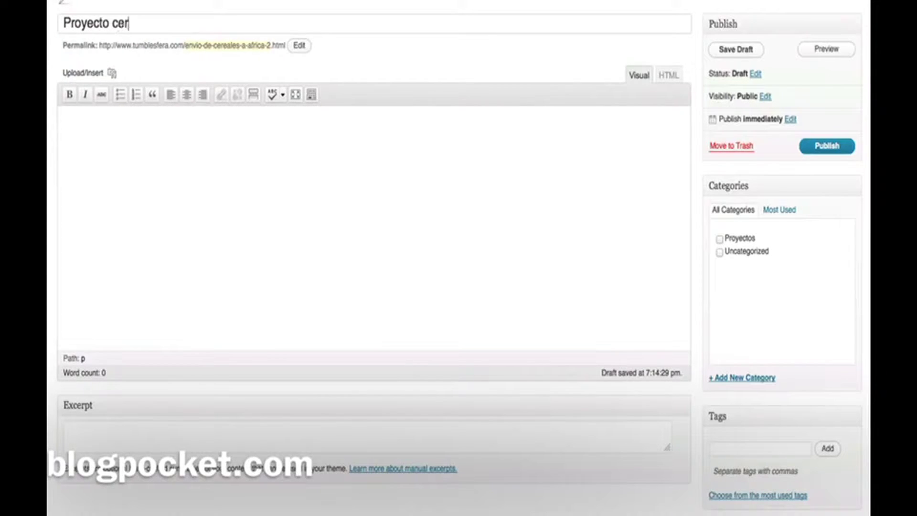
pyautogui.press('Tab')
pyautogui.press('Tab')
pyautogui.press('Tab')
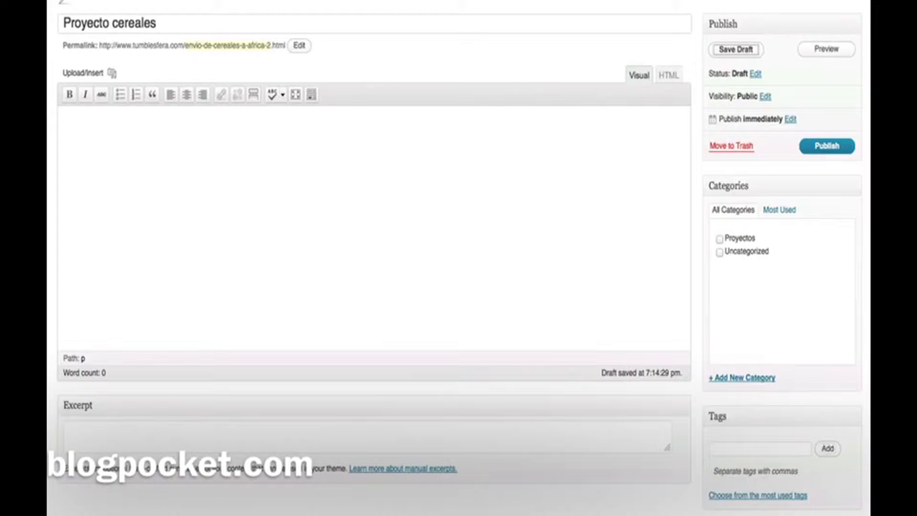
# Write "Este proyecto consiste en enviar cereales a África." as the body text of the post.
pyautogui.click(95, 169)
pyautogui.write('Este proyecto co')
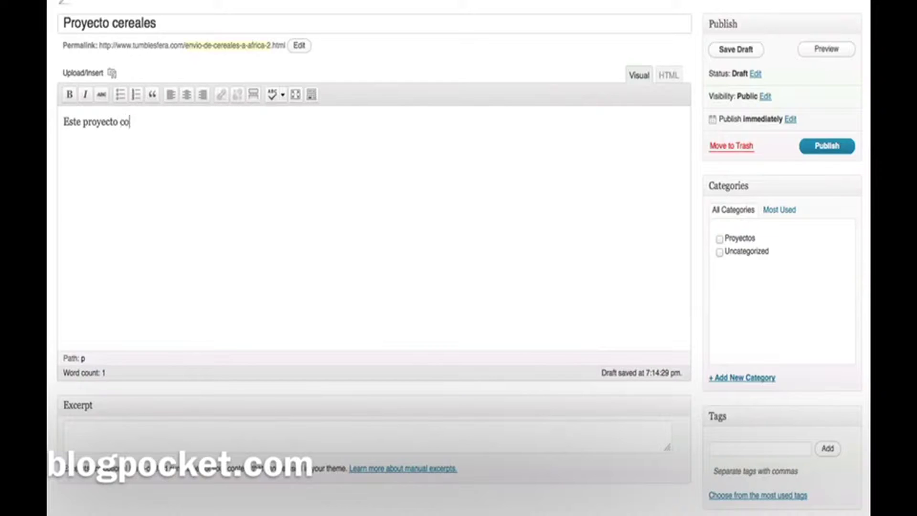
pyautogui.write('nsiste en env')
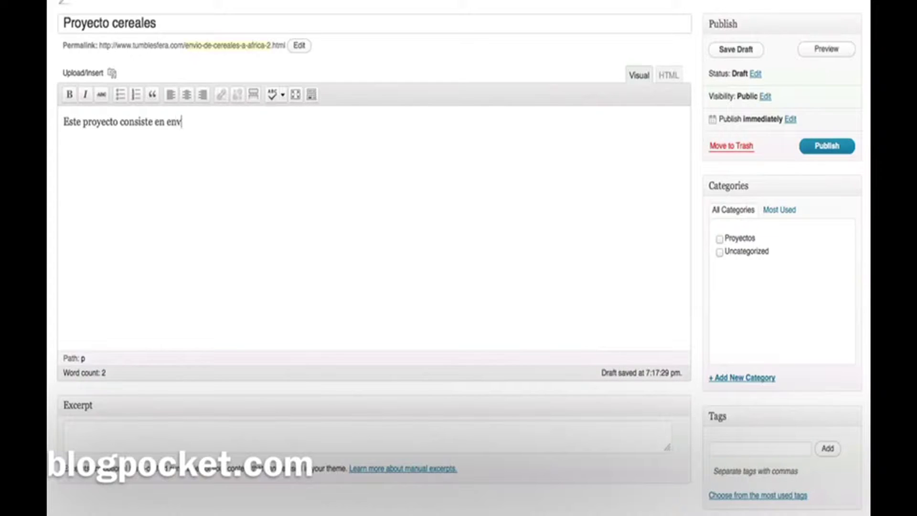
pyautogui.write('iar cereales')
pyautogui.press('BackSpace')
pyautogui.write('s a África.')
# Make the word "África" bold in the post body.
pyautogui.moveTo(252, 121); pyautogui.dragTo(255, 122)
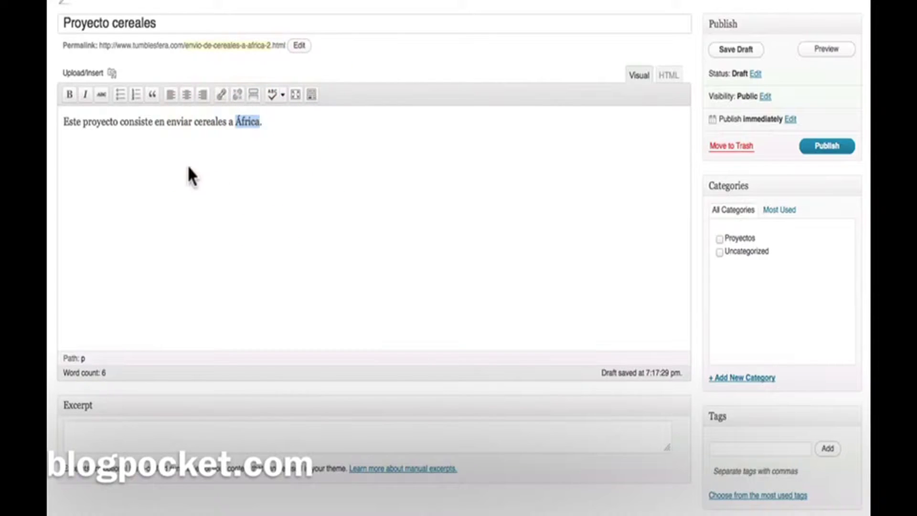
pyautogui.click(69, 94)
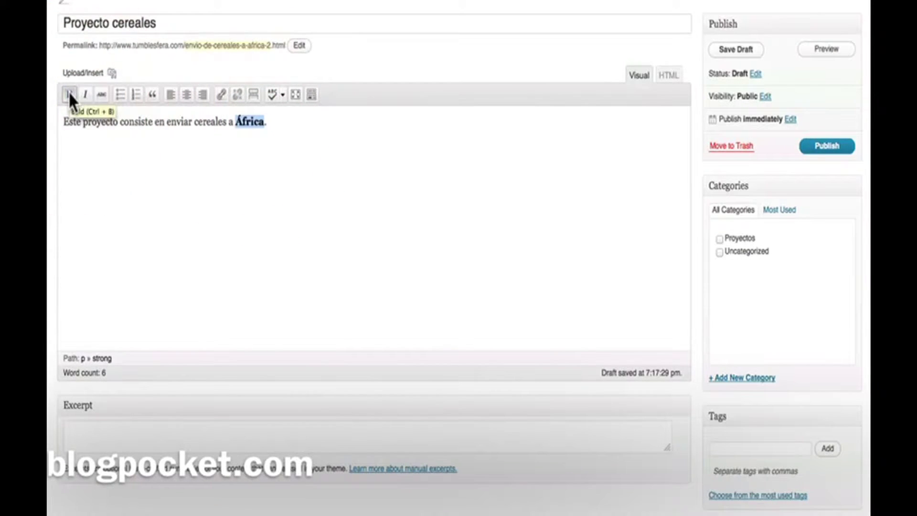
pyautogui.click(252, 170)
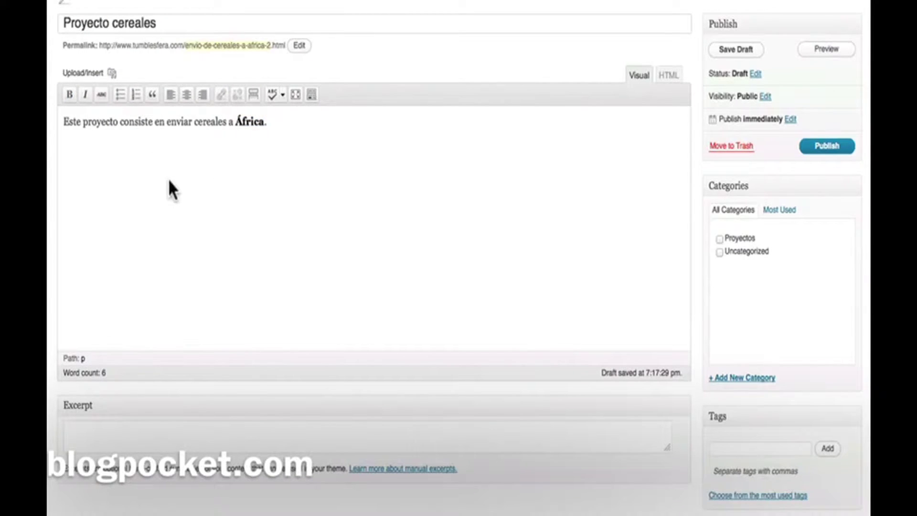
# Enter "Enviar cereales a África." as the post's excerpt and view the body's HTML code.
pyautogui.click(96, 440)
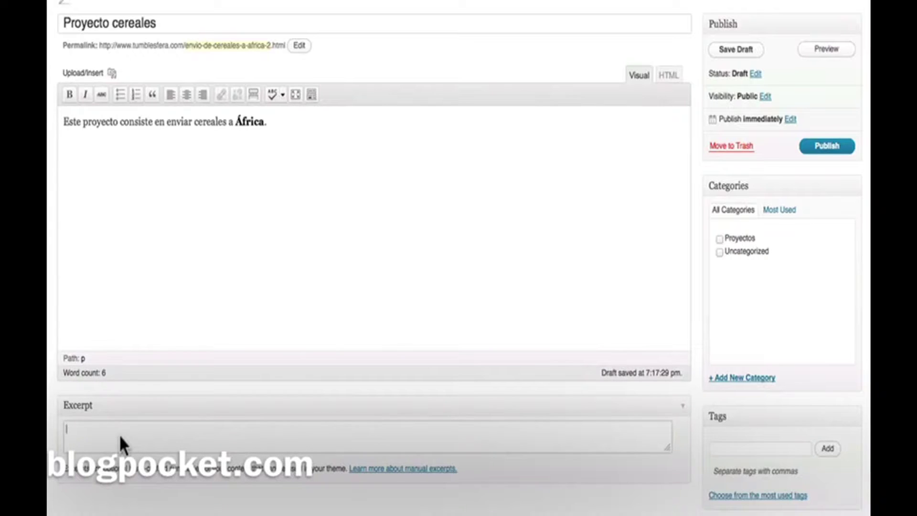
pyautogui.write('Enviar d')
pyautogui.write('ereales a África.')
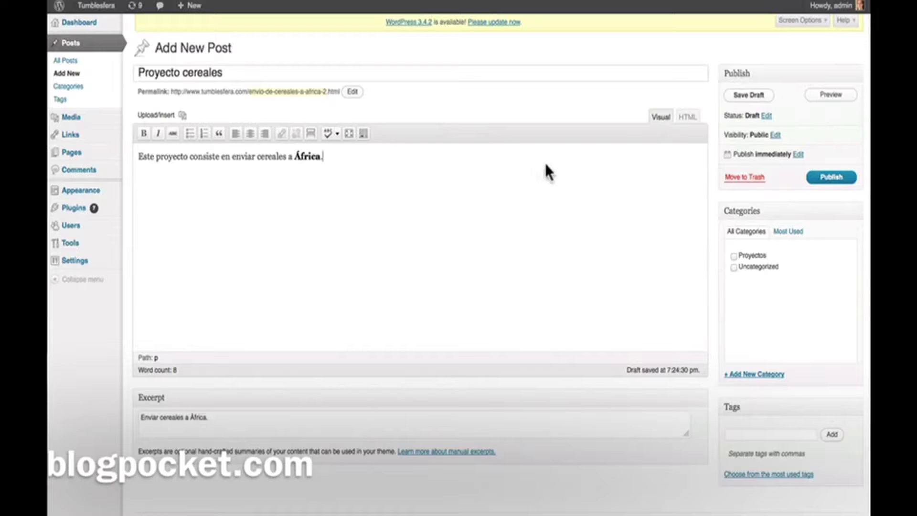
pyautogui.click(688, 117)
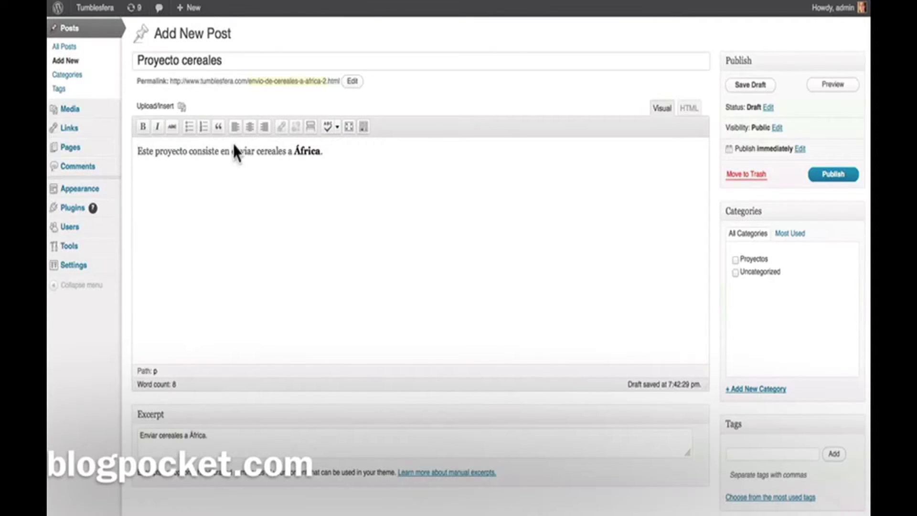
# Upload 2011_almacen_cereales.jpg from the Imágenes folder and insert it into the post at medium size without alignment.
pyautogui.click(181, 105)
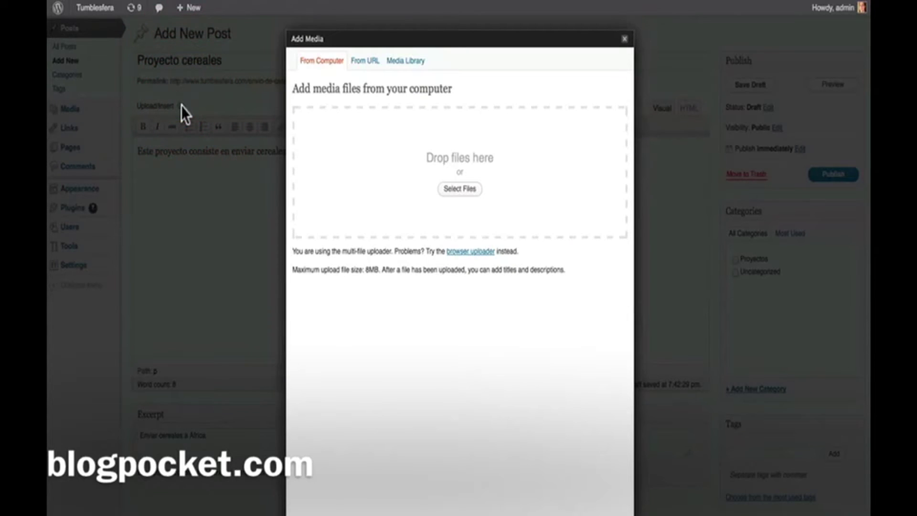
pyautogui.click(460, 190)
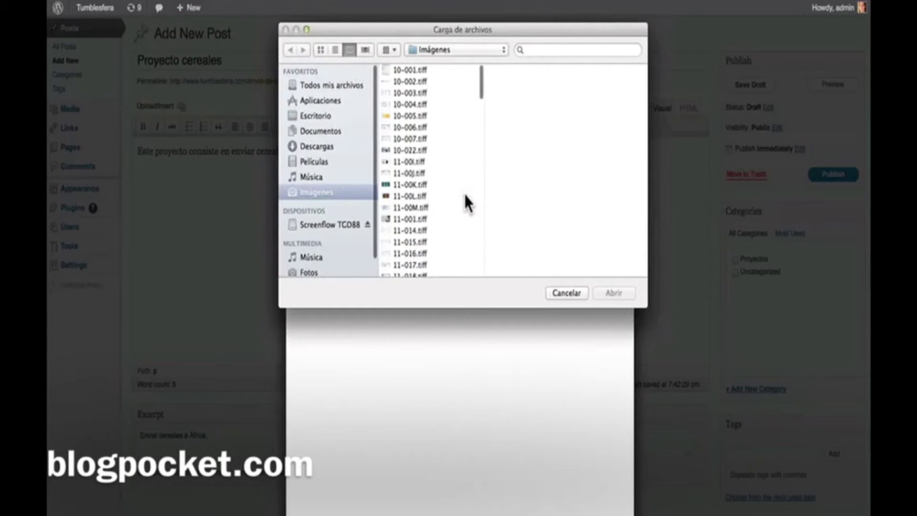
pyautogui.scroll(-10, 469, 171)
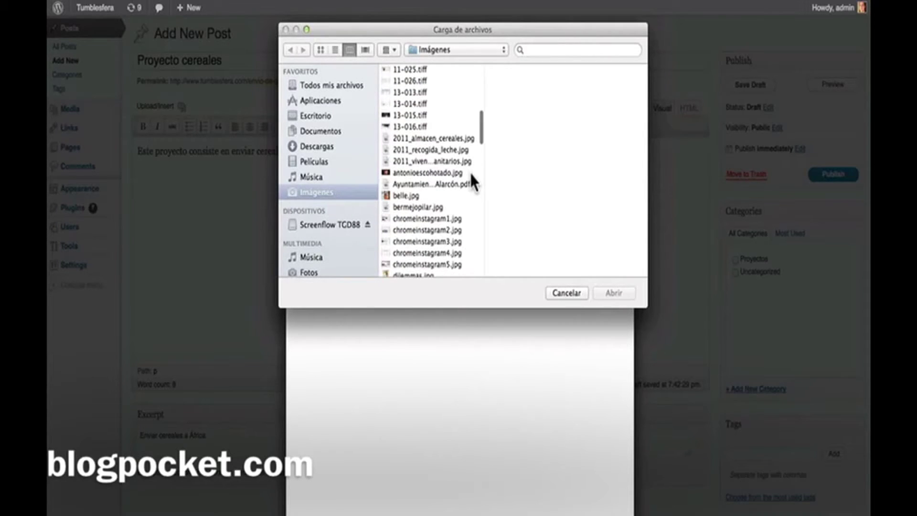
pyautogui.doubleClick(446, 140)
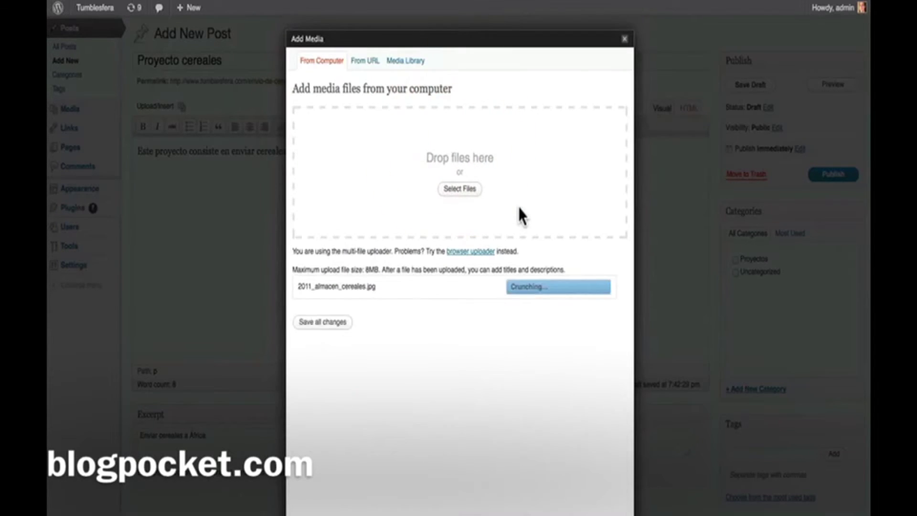
pyautogui.scroll(-5, 537, 492)
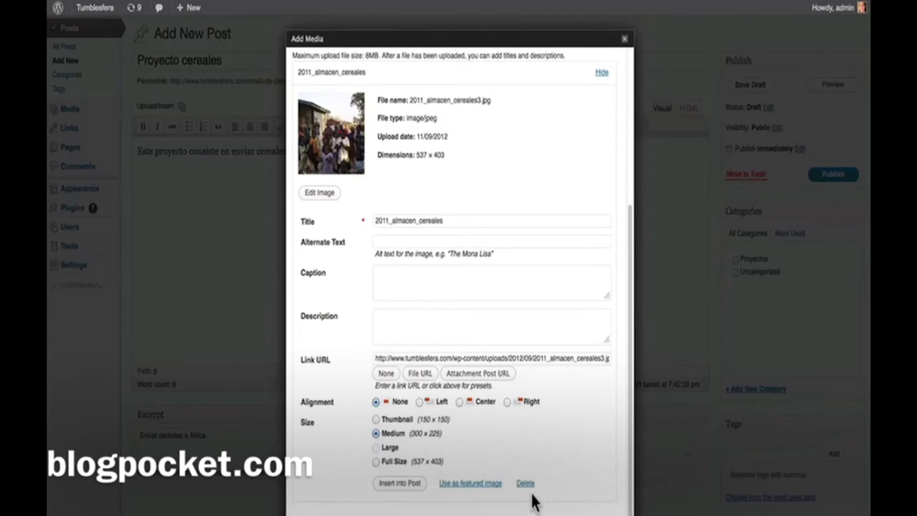
pyautogui.click(396, 483)
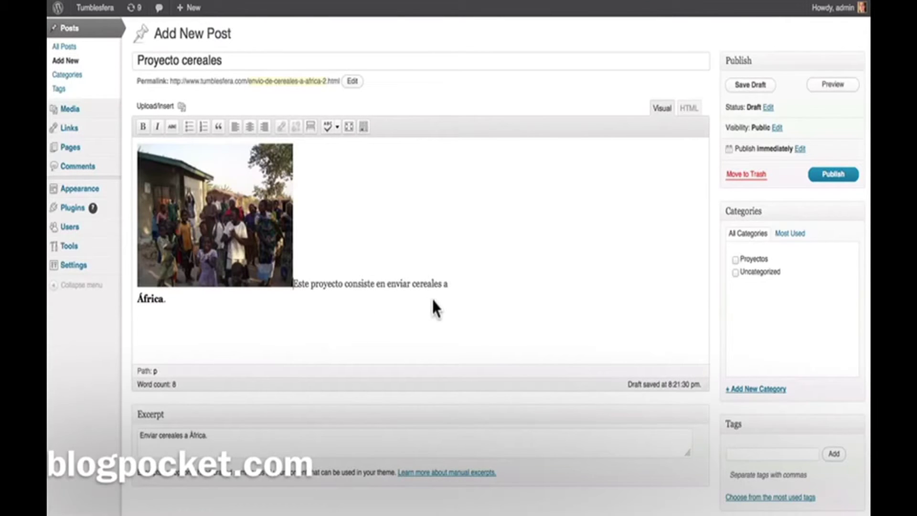
# Move the body sentence into its own paragraph below the image and check the post's HTML code.
pyautogui.click(399, 181)
pyautogui.click(295, 283)
pyautogui.press('Return')
pyautogui.press('Return')
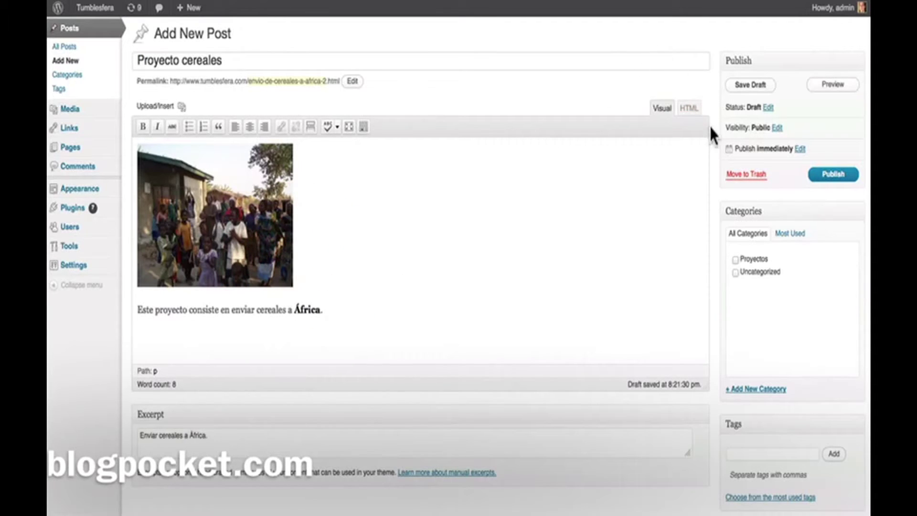
pyautogui.click(693, 108)
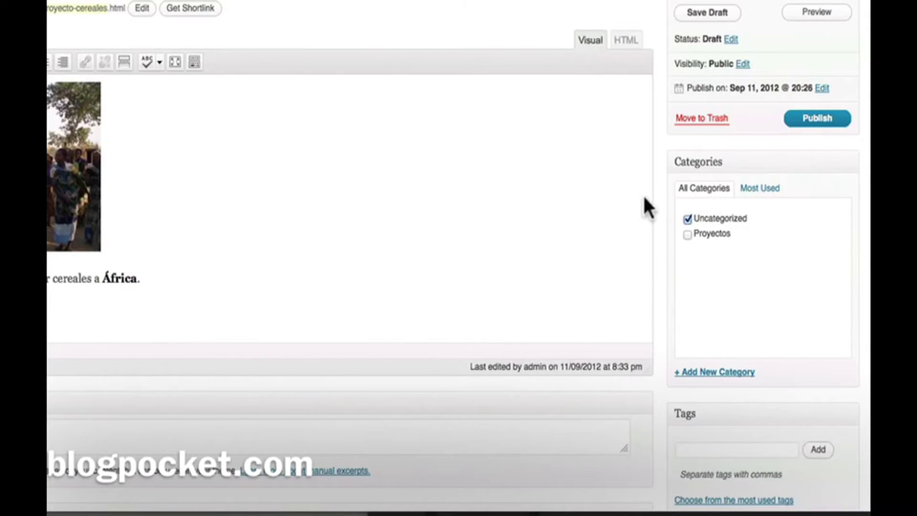
# Assign the post to the Proyectos category instead of Uncategorized and add the tag "cereales".
pyautogui.click(718, 218)
pyautogui.click(716, 232)
pyautogui.click(725, 451)
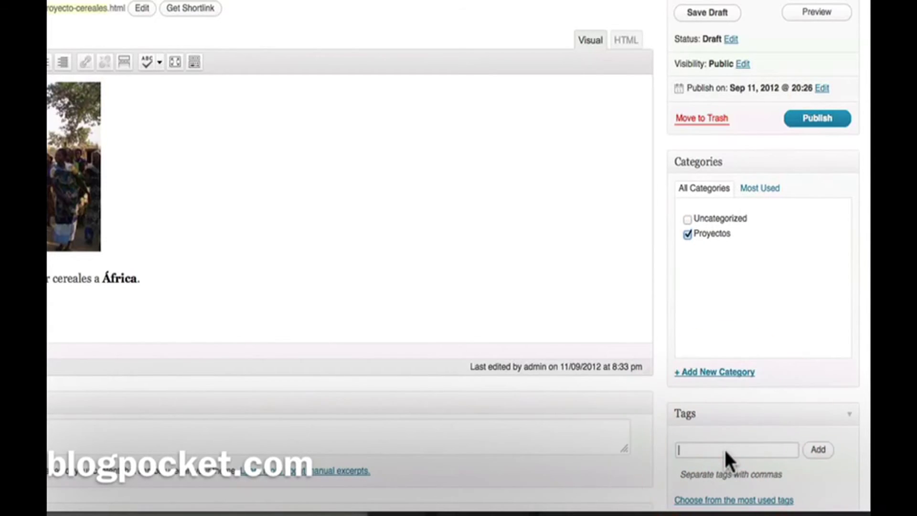
pyautogui.write('cereales')
pyautogui.click(811, 462)
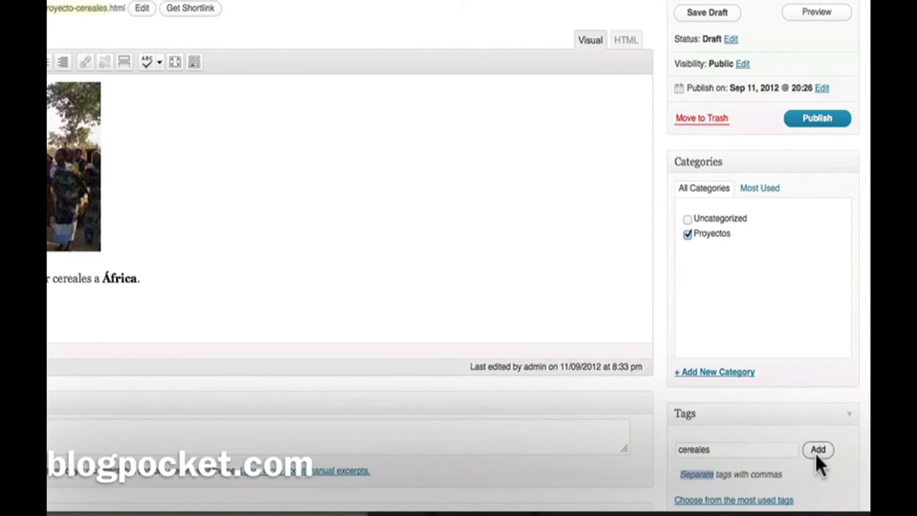
pyautogui.click(814, 452)
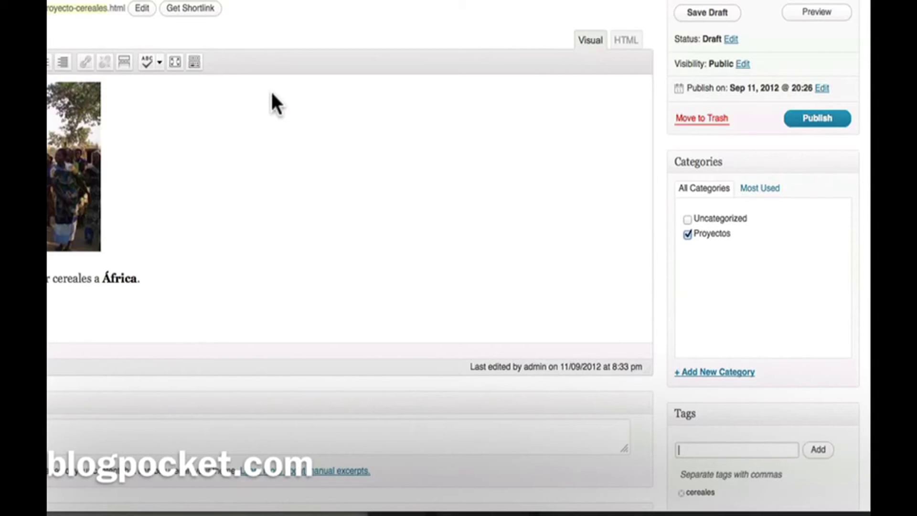
# Publish the post and open the blog at tumblesfera.com in a new browser tab.
pyautogui.click(814, 114)
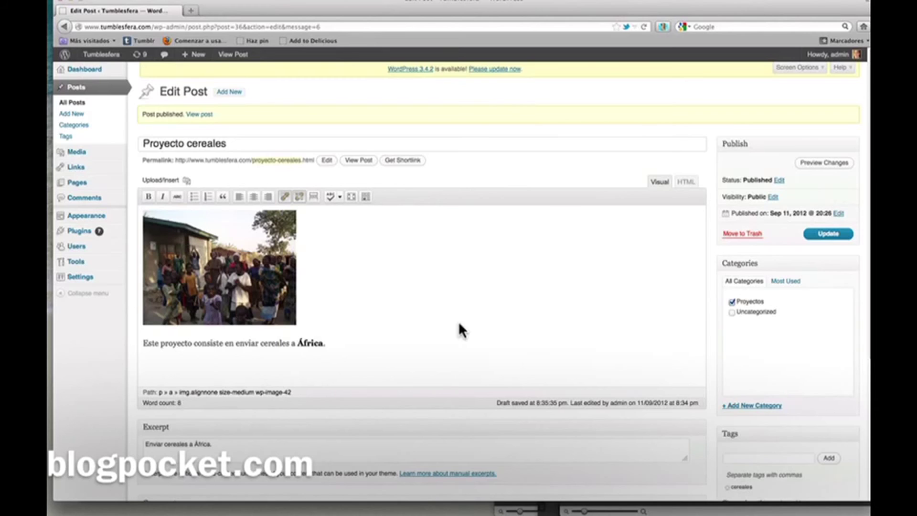
pyautogui.click(194, 10)
pyautogui.click(193, 27)
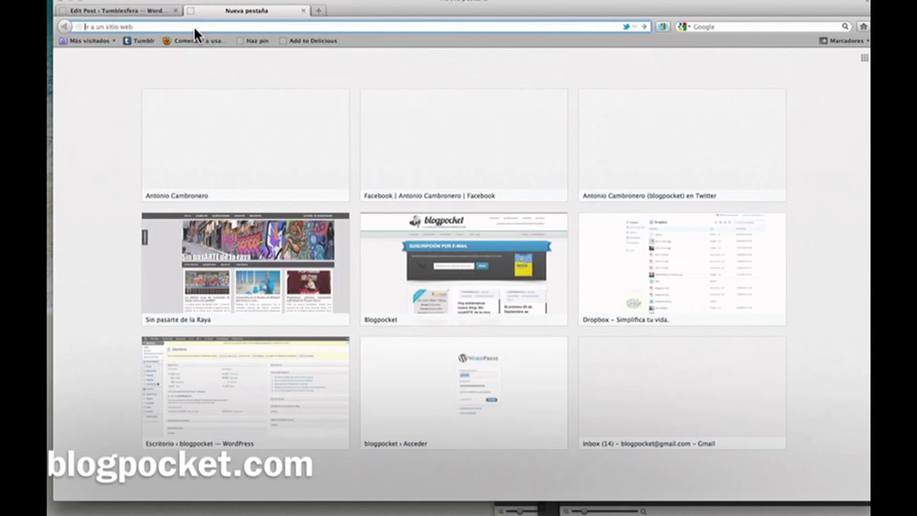
pyautogui.write('tumblesfera.com/')
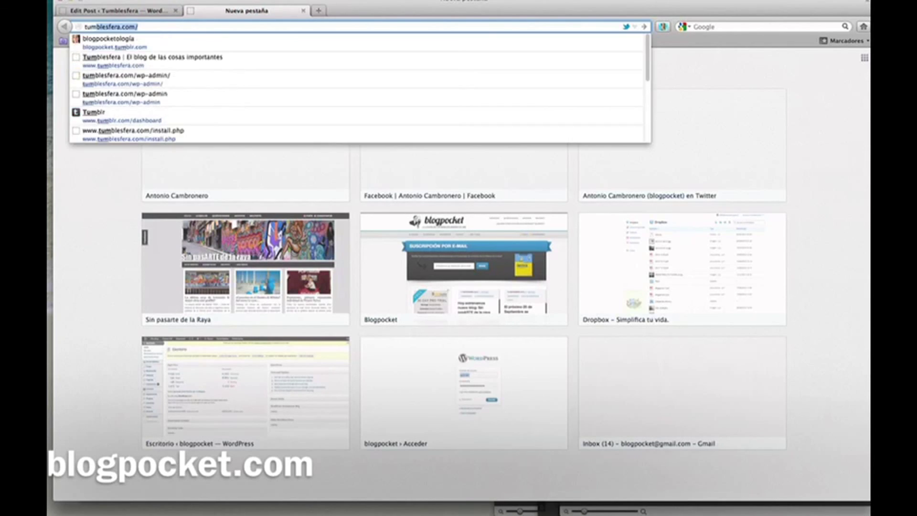
pyautogui.press('Return')
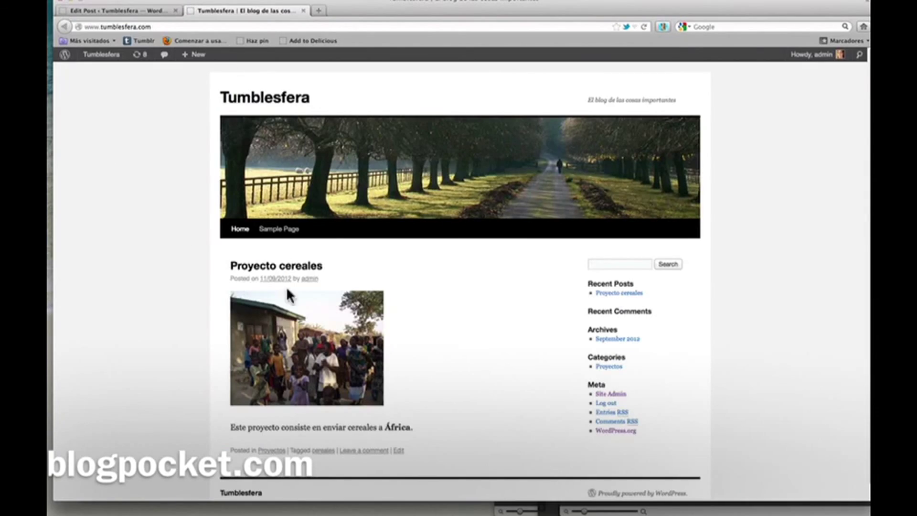